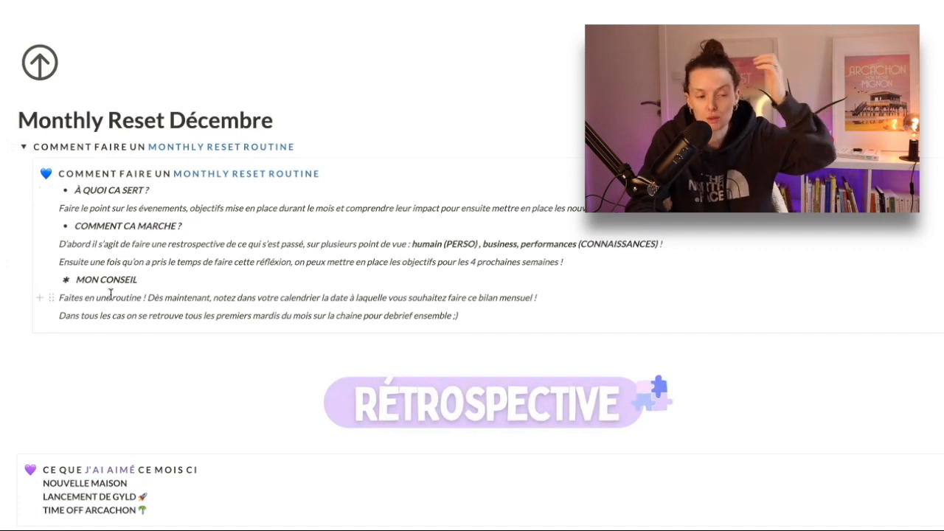
# - Collapse the "Comment faire un Monthly Reset Routine" toggle under the page title
pyautogui.click(24, 150)
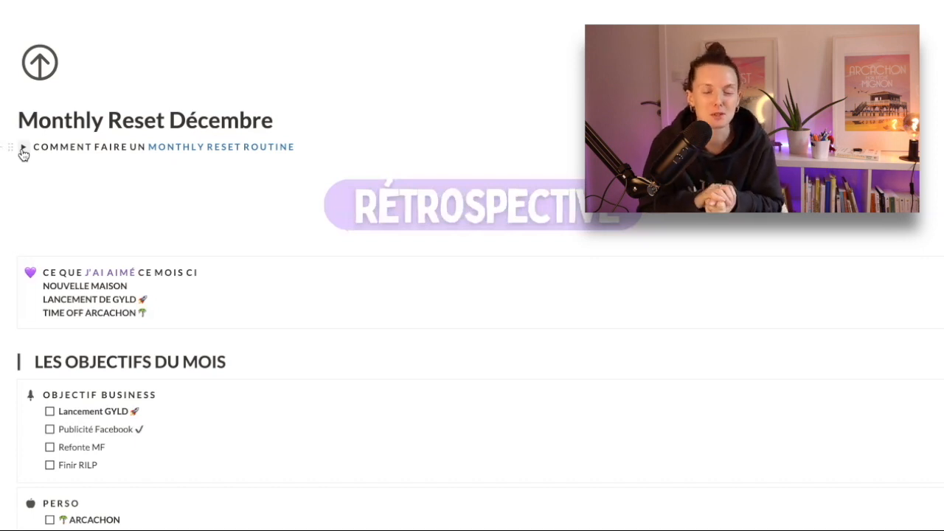
pyautogui.scroll(-2, 13, 221)
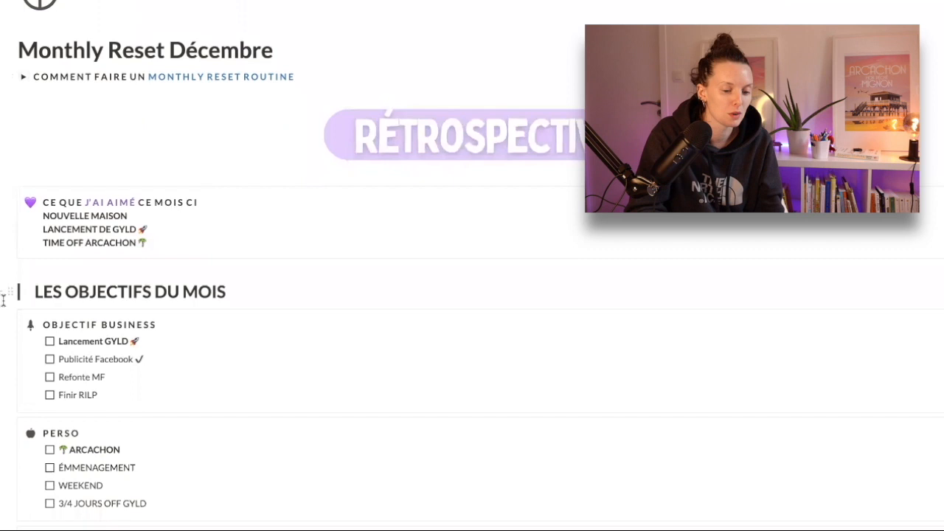
pyautogui.scroll(2, 3, 300)
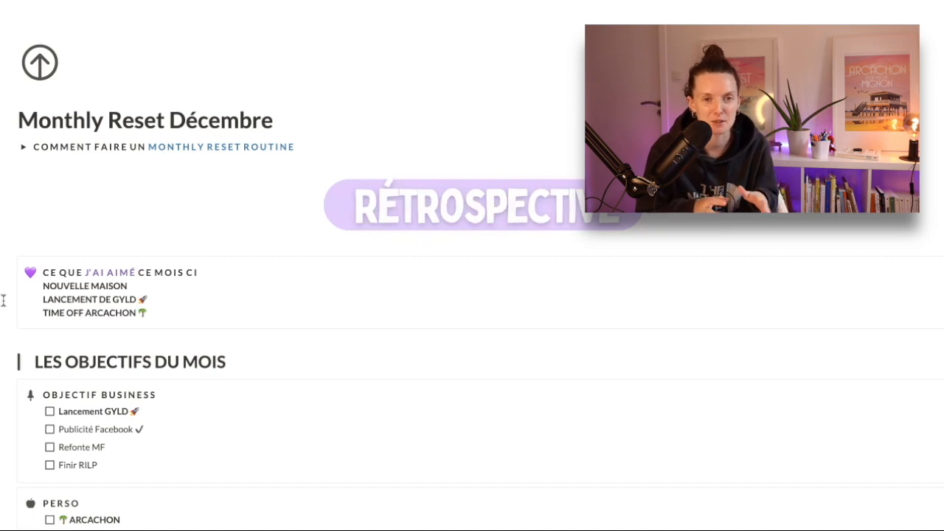
# - Check off Lancement GYLD in the business objectives, and ARCACHON, ÉMMENAGEMENT and WEEKEND in the Perso block
pyautogui.scroll(-3, 3, 300)
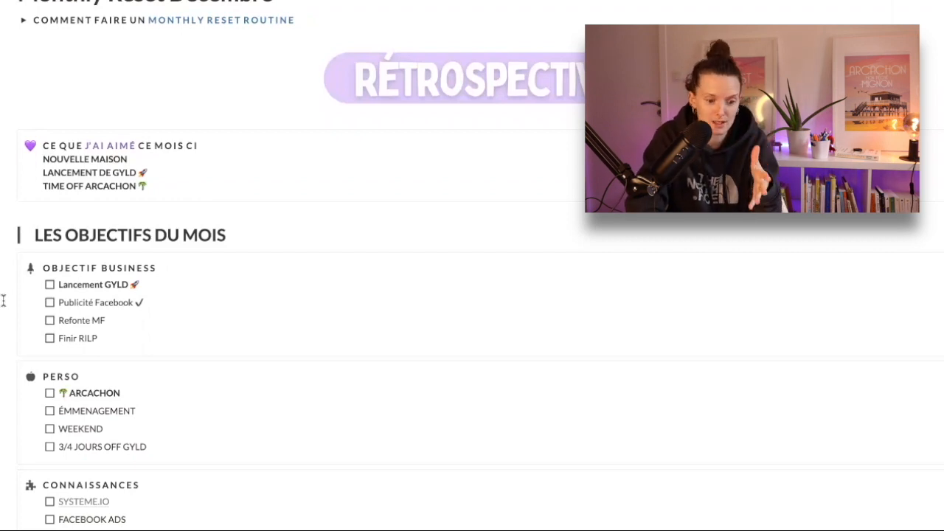
pyautogui.click(50, 285)
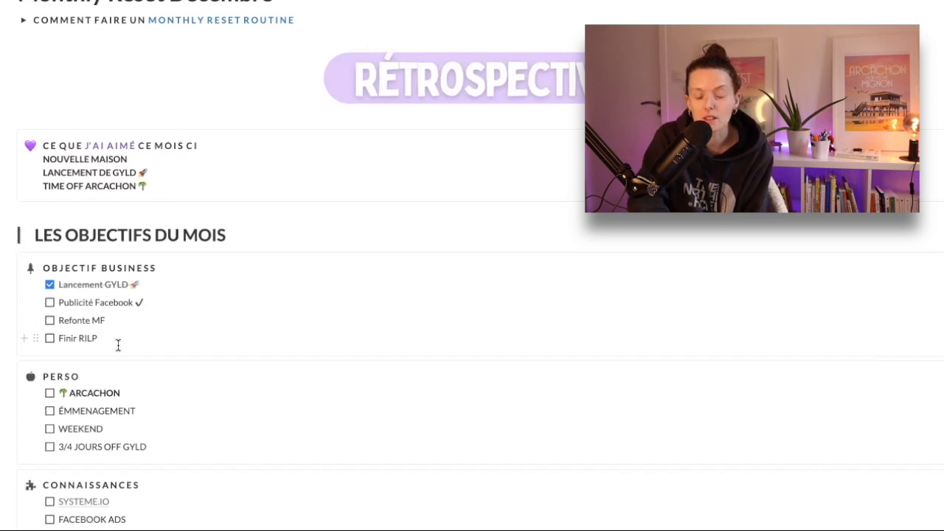
pyautogui.scroll(-5, 130, 329)
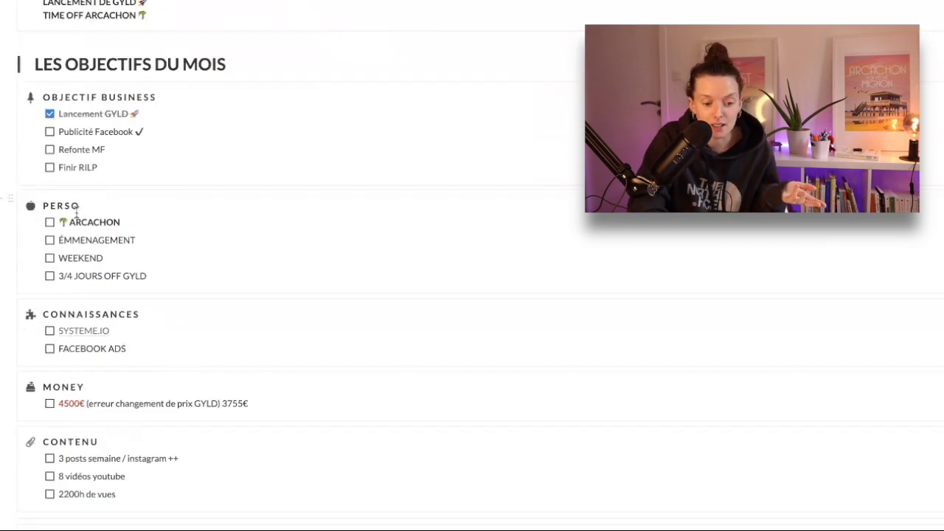
pyautogui.click(49, 223)
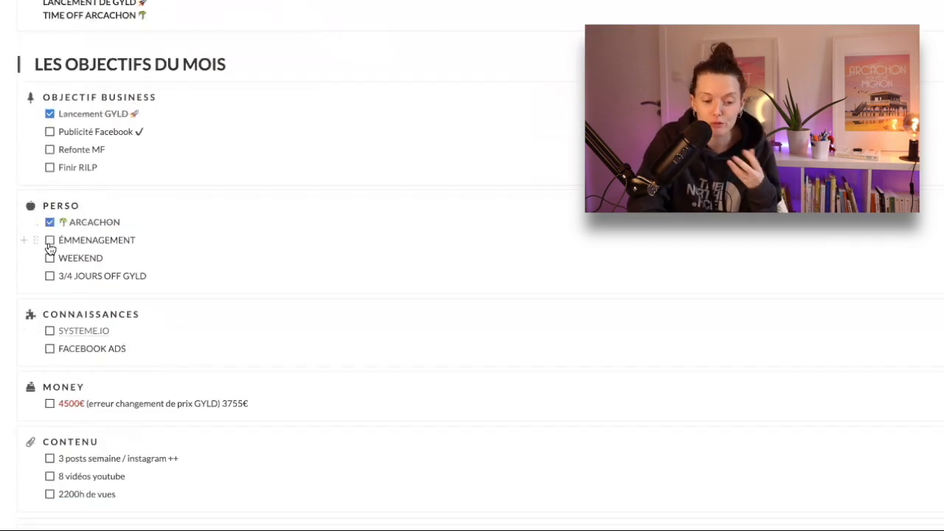
pyautogui.click(50, 241)
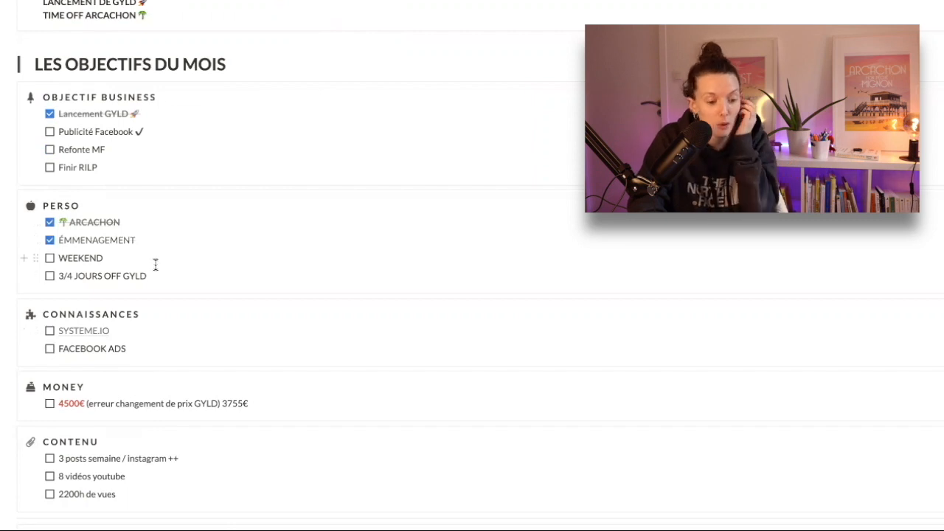
pyautogui.click(50, 258)
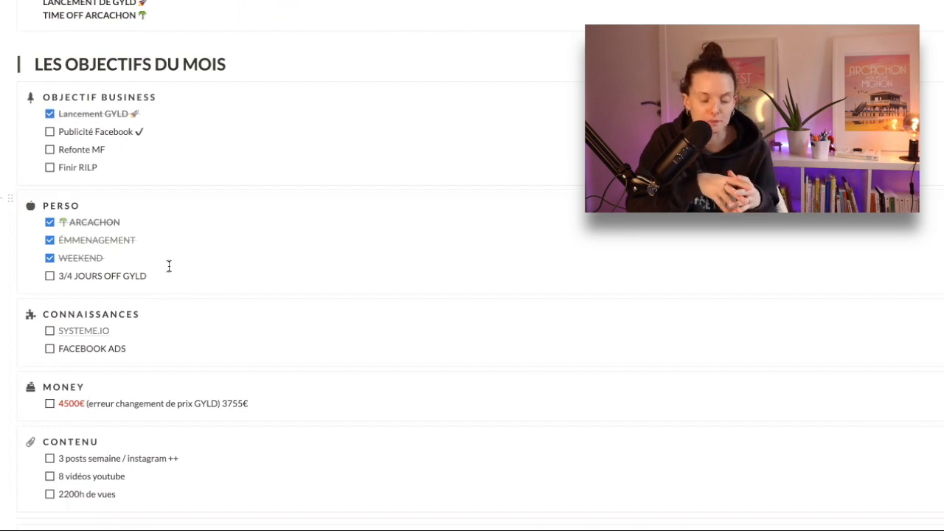
# - Check off SYSTEME.IO in the Connaissances block of the retrospective
pyautogui.scroll(-3, 181, 469)
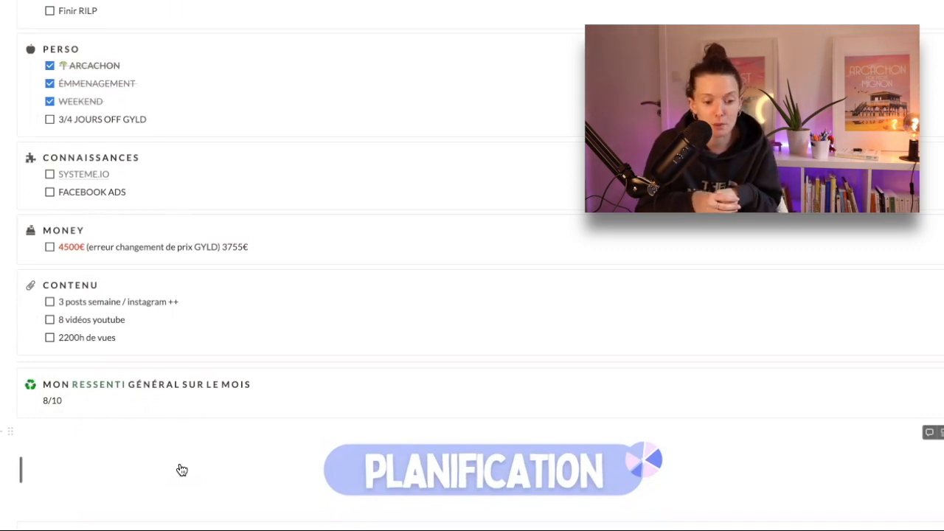
pyautogui.click(50, 175)
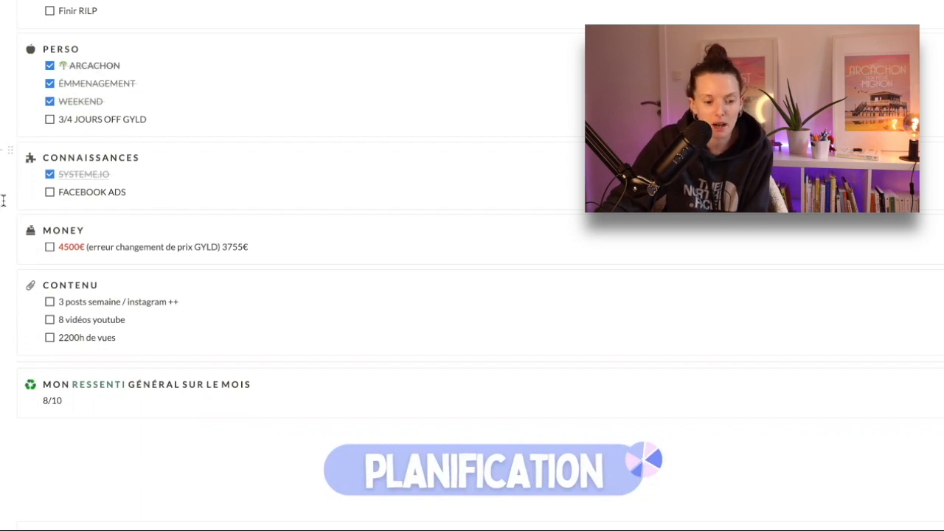
pyautogui.scroll(3, 2, 201)
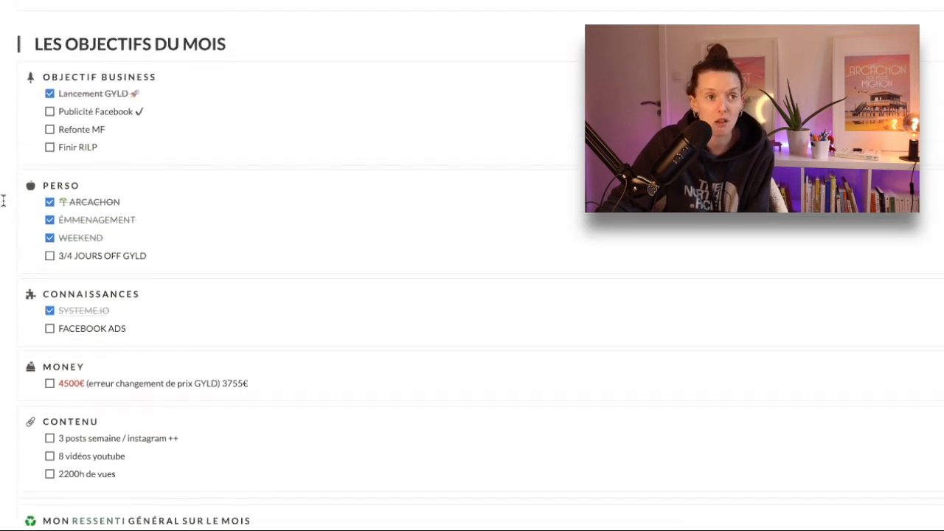
# - Colour the 3755€ amount in the Money task blue
pyautogui.scroll(-5, 3, 200)
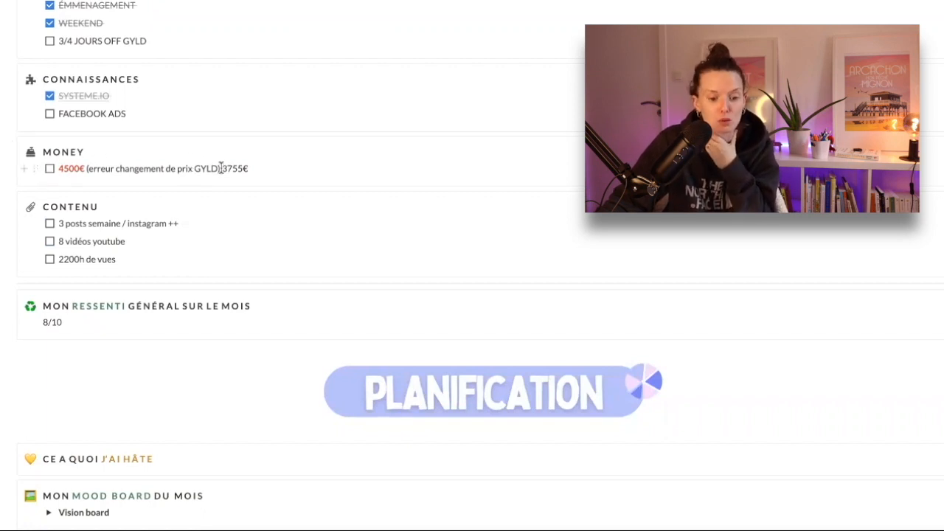
pyautogui.moveTo(220, 168); pyautogui.dragTo(292, 172)
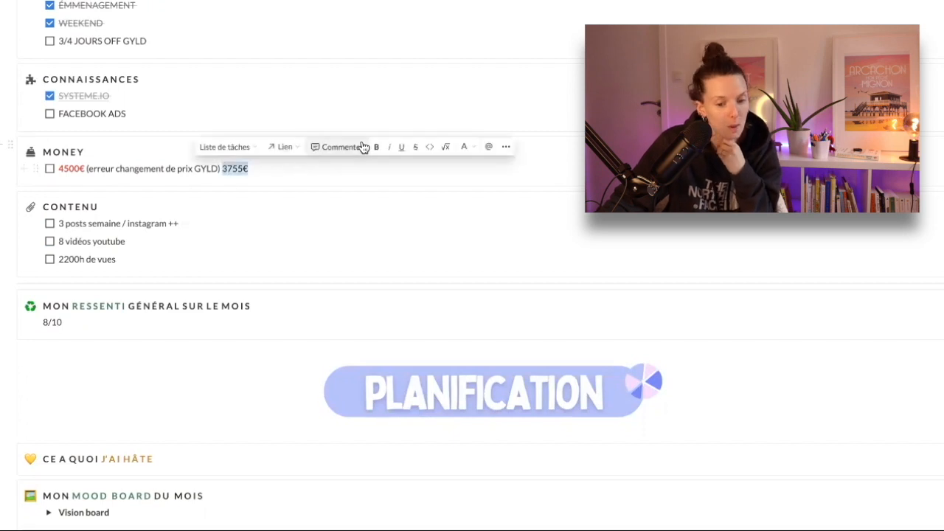
pyautogui.click(466, 147)
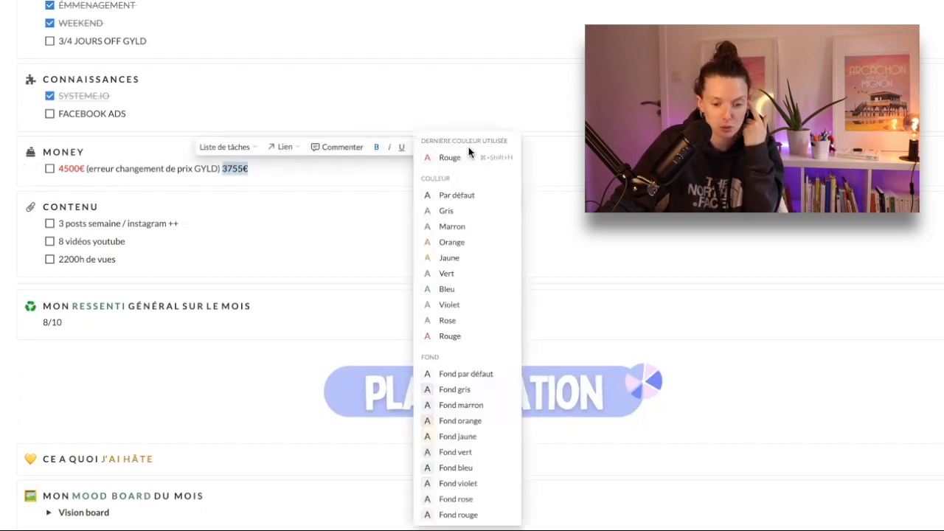
pyautogui.click(469, 291)
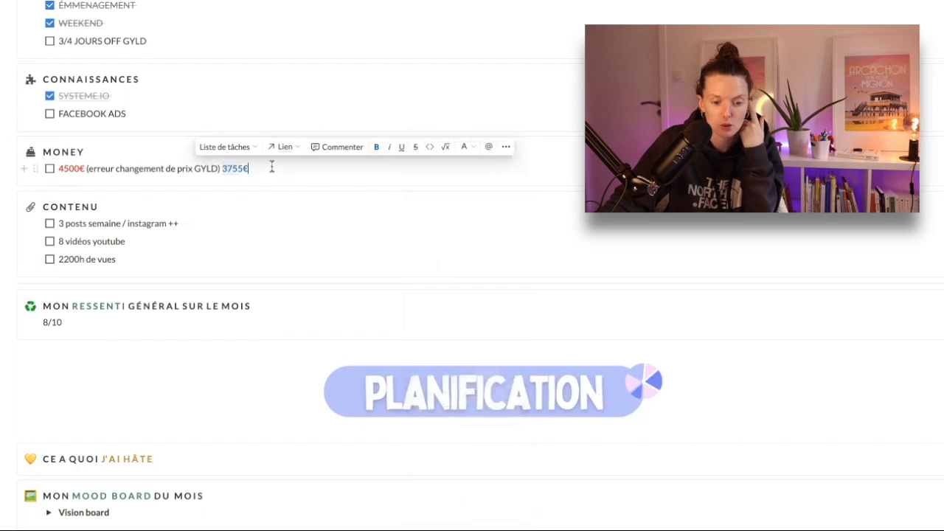
pyautogui.click(271, 168)
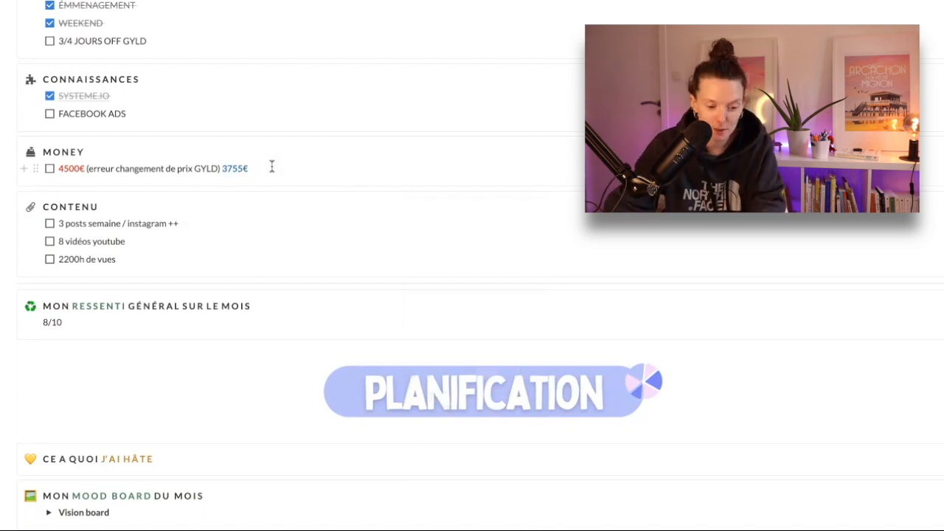
# - Add a second task reading 5746€ in orange text to the Money block
pyautogui.hotkey('shift', 'Return')
pyautogui.press('BackSpace')
pyautogui.press('Return')
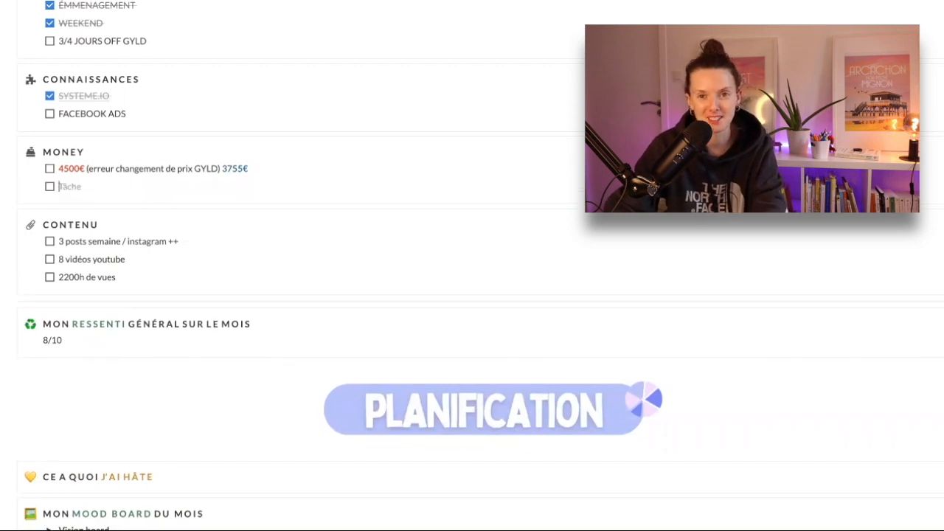
pyautogui.write('5746€')
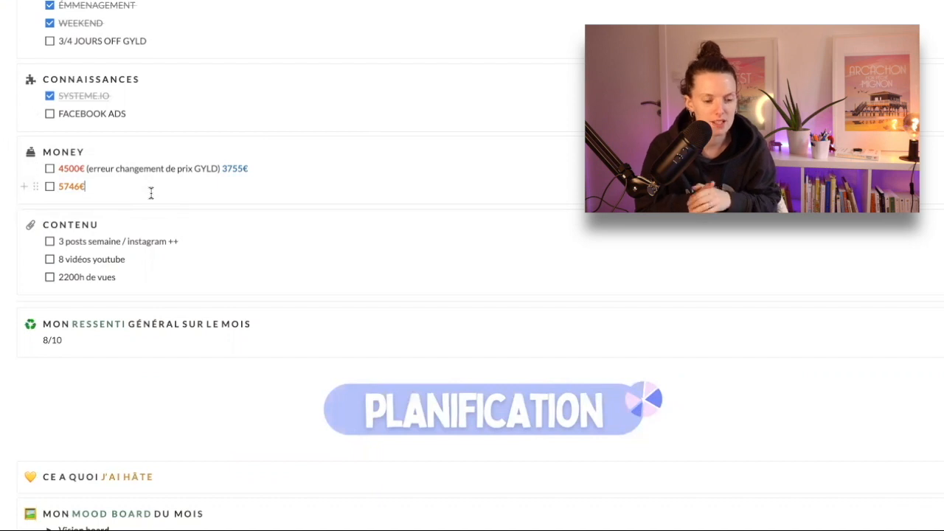
pyautogui.click(150, 193)
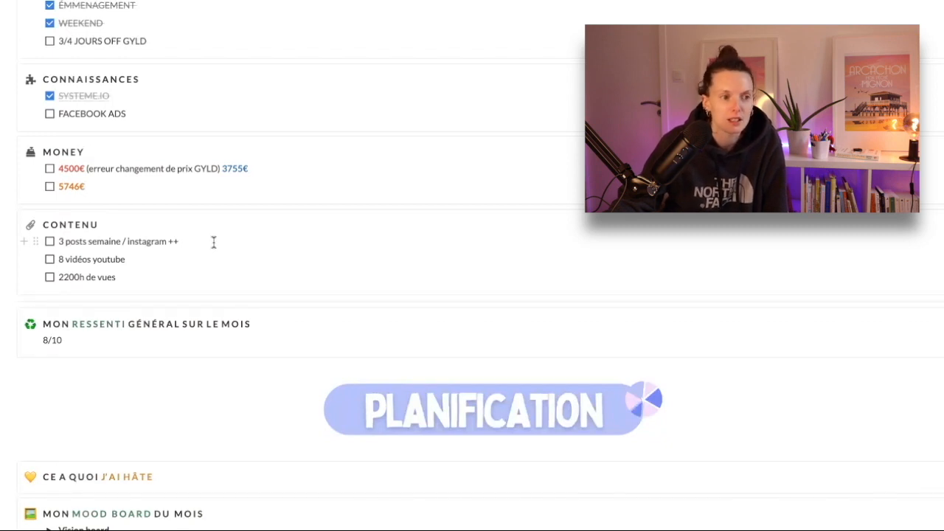
# - Check off all three Contenu tasks, adding 2171h at the end of the 2200h de vues task
pyautogui.click(50, 243)
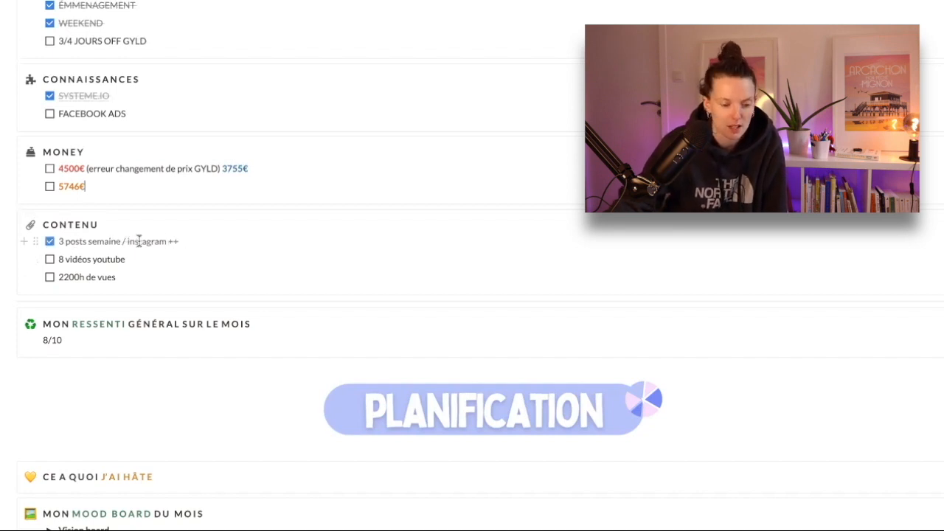
pyautogui.click(50, 260)
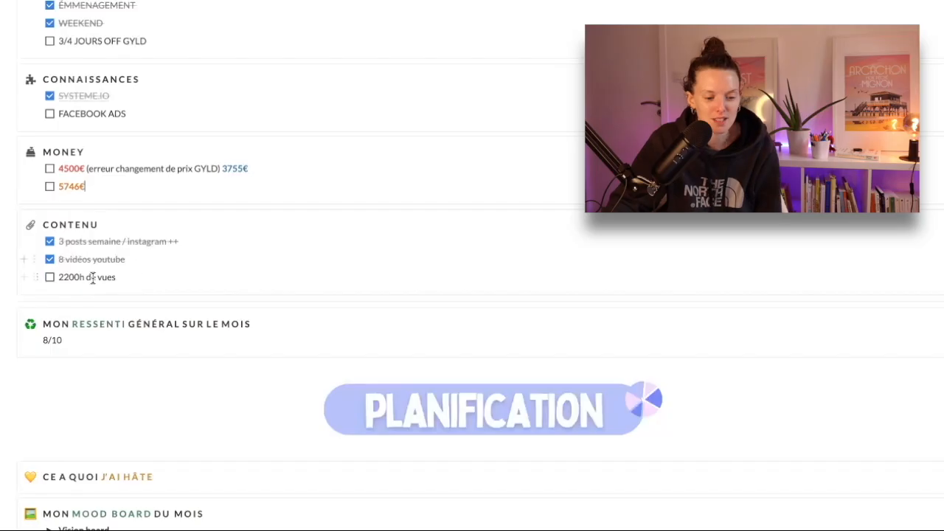
pyautogui.click(135, 273)
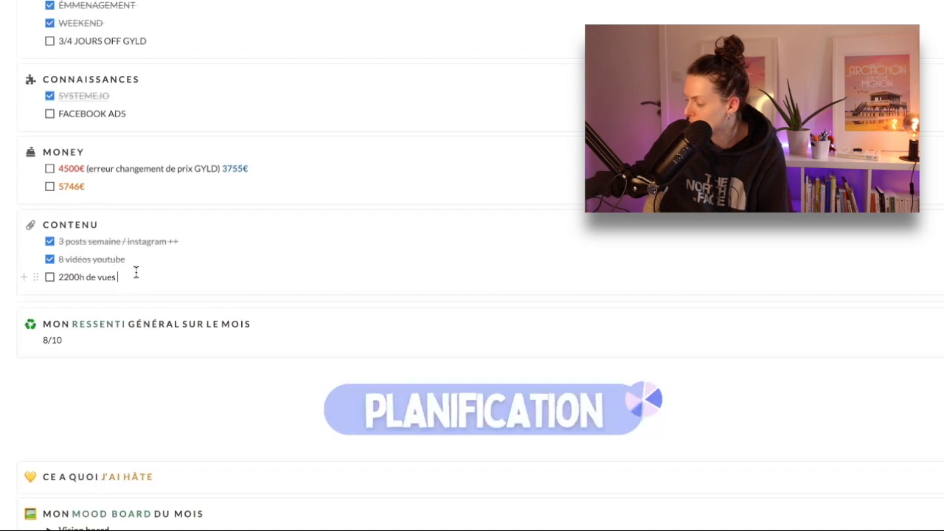
pyautogui.write('2171h')
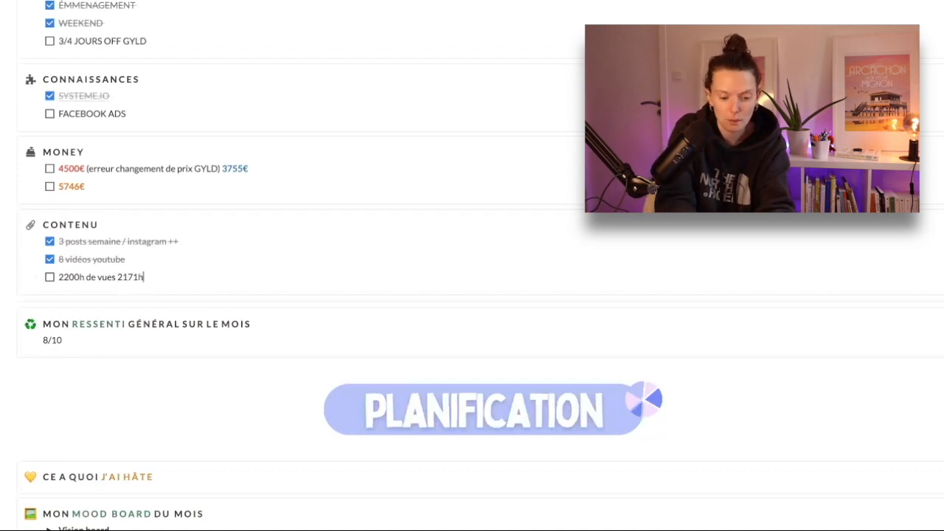
pyautogui.click(49, 277)
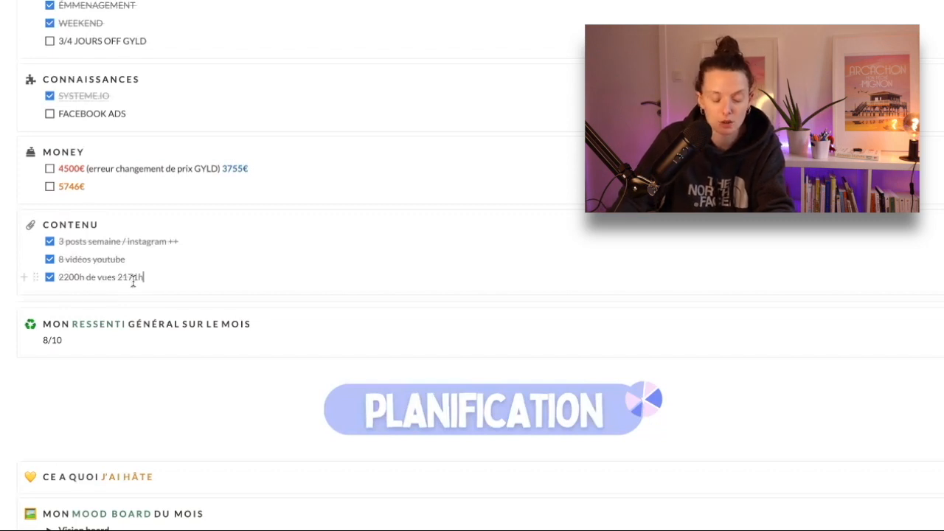
pyautogui.scroll(1, 161, 280)
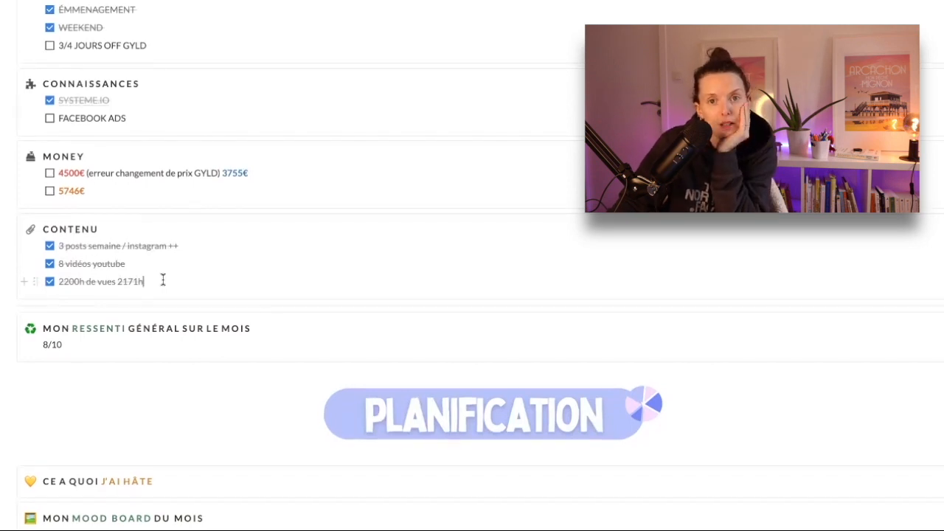
pyautogui.scroll(1, 206, 279)
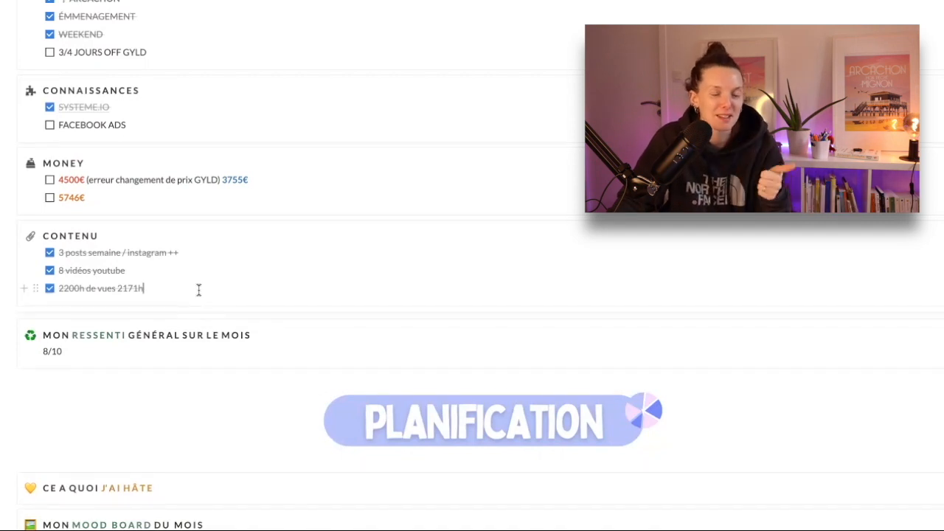
pyautogui.click(202, 252)
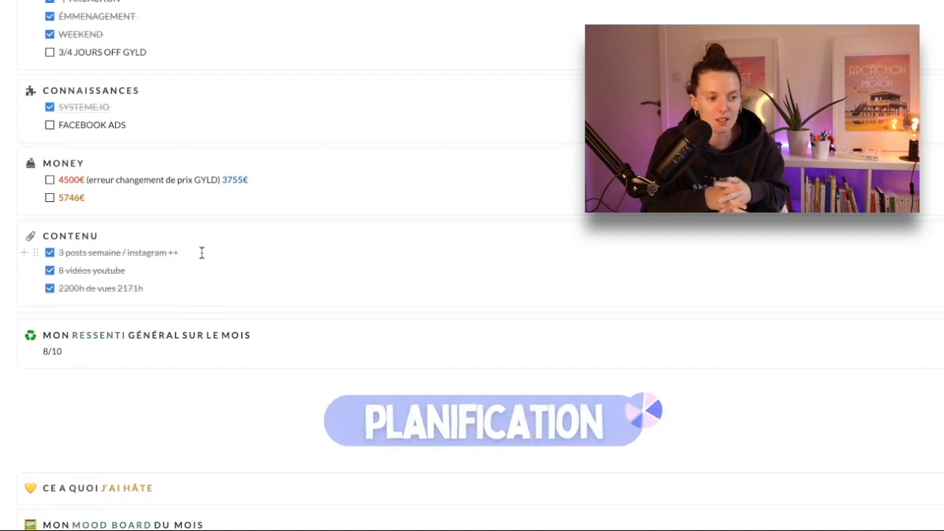
pyautogui.click(201, 252)
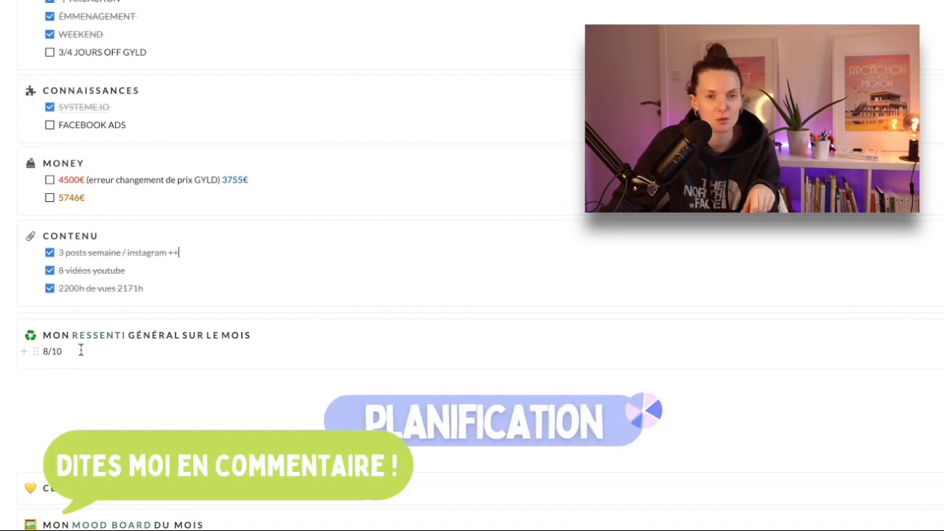
# - Add the line "Me reposer" under the heading "Ce a quoi j'ai hâte" in the Planification section
pyautogui.scroll(-4, 185, 185)
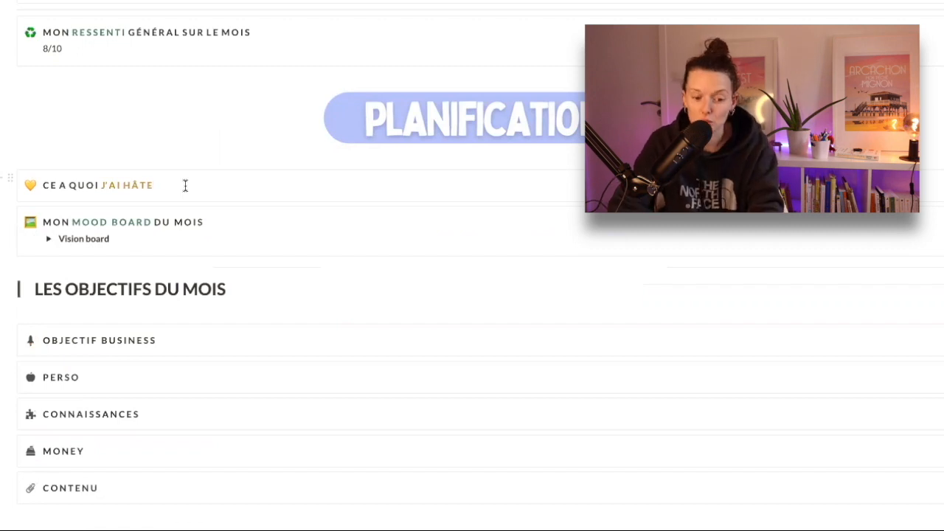
pyautogui.press('Return')
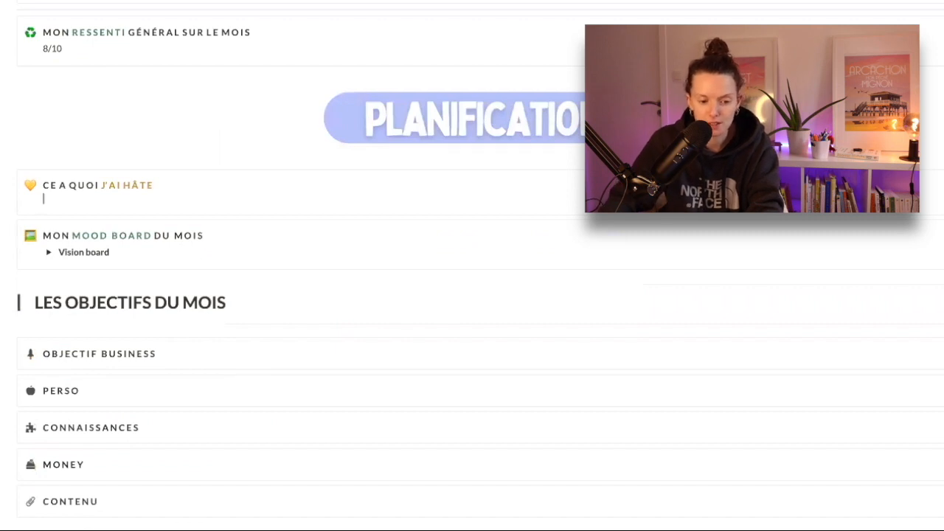
pyautogui.scroll(-2, 472, 266)
pyautogui.write('Me repse')
pyautogui.press('BackSpace')
pyautogui.press('BackSpace')
pyautogui.write('oser')
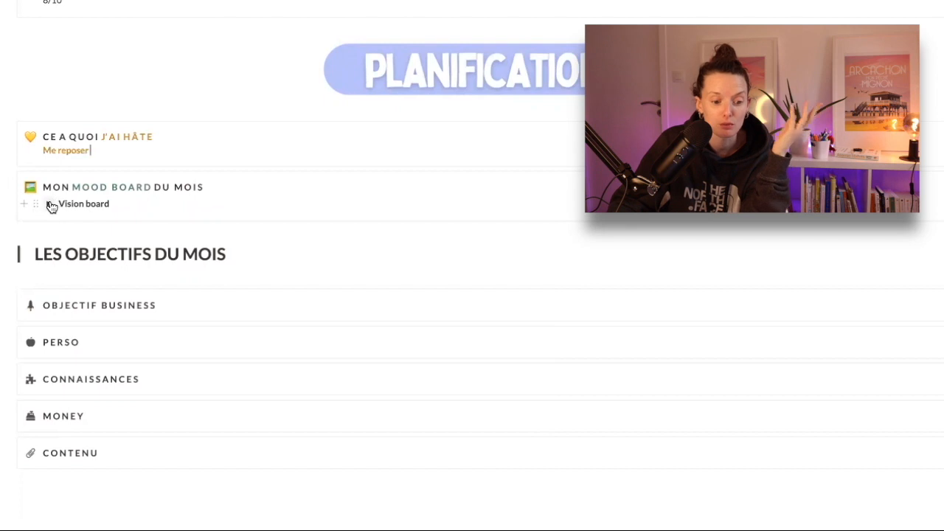
# - Expand the Vision board toggle in the mood board block and examine its image collage
pyautogui.click(49, 203)
pyautogui.scroll(-3, 230, 207)
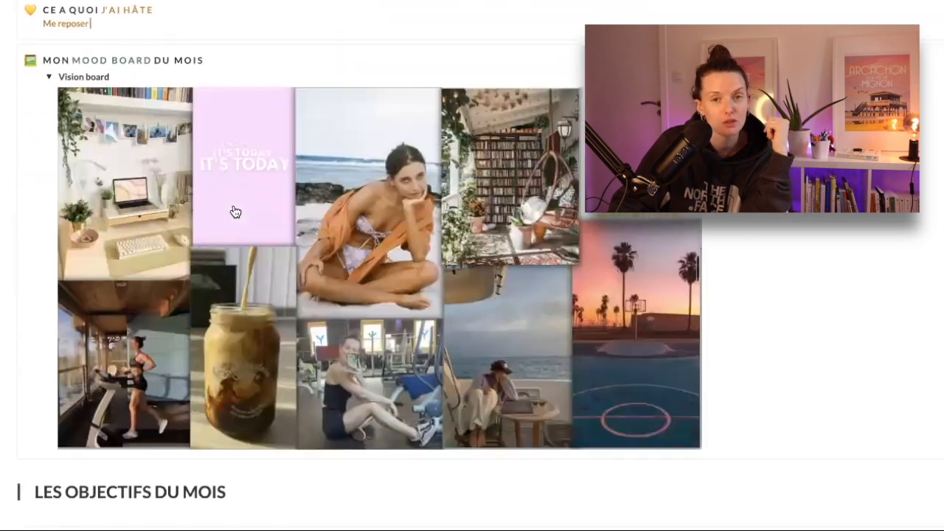
pyautogui.scroll(-1, 234, 212)
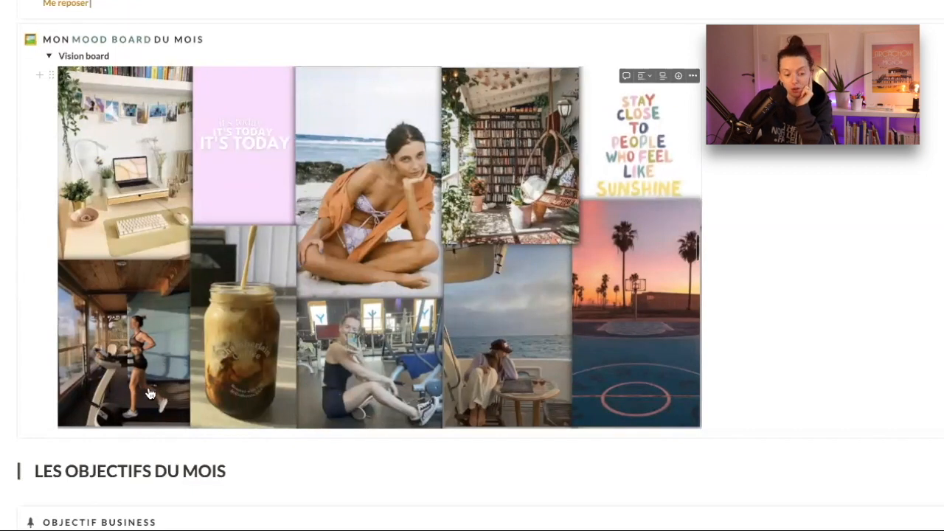
pyautogui.scroll(1, 150, 393)
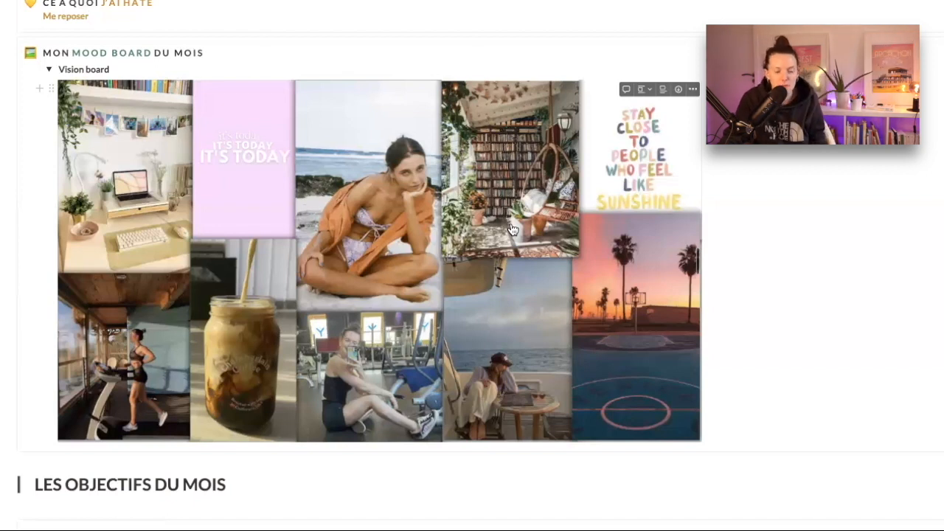
# - Review the rest of the vision board collage and the month's objectives in the Business, Perso, Connaissances, Money and Contenu blocks
pyautogui.scroll(-3, 512, 229)
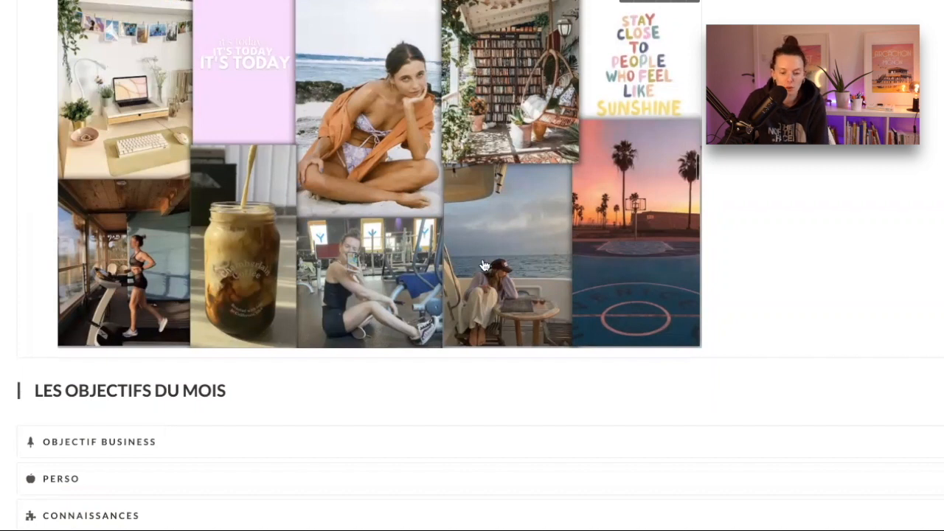
pyautogui.scroll(1, 589, 213)
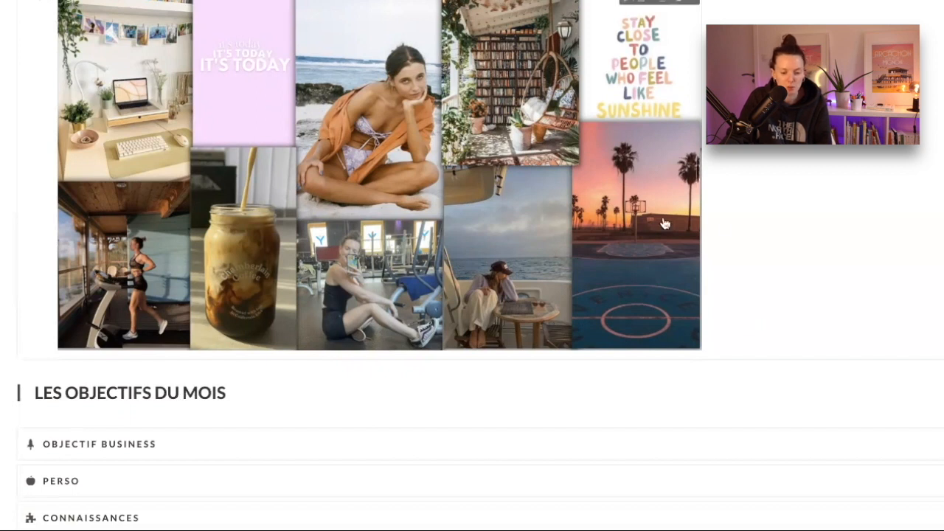
pyautogui.scroll(1, 728, 223)
pyautogui.scroll(1, 728, 223)
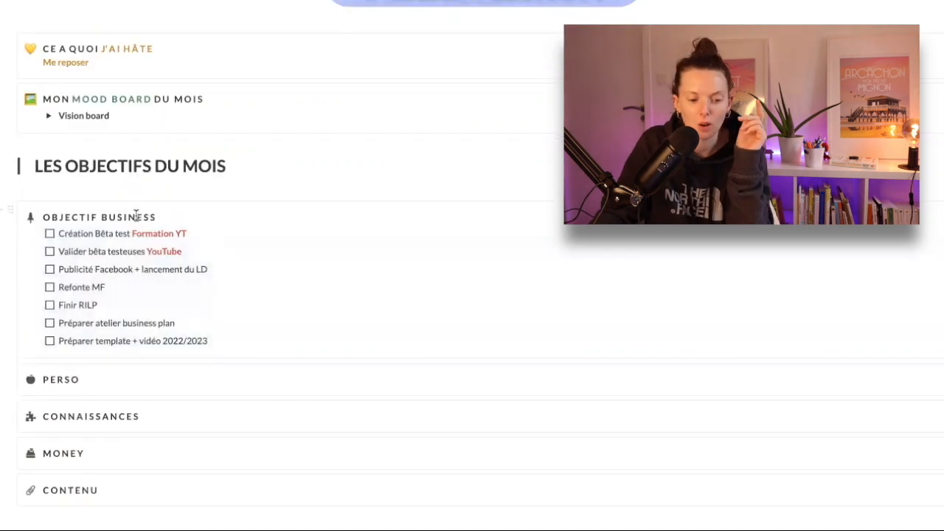
pyautogui.scroll(1, 137, 216)
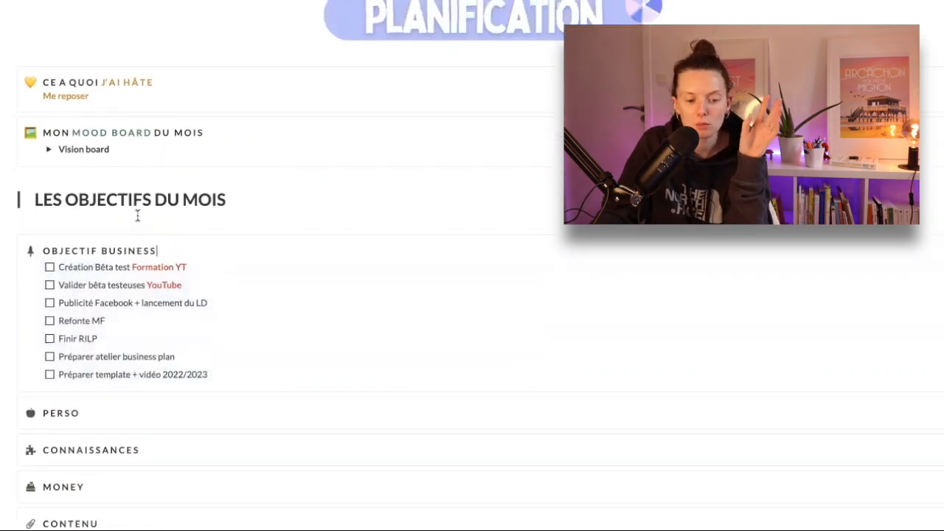
pyautogui.scroll(-1, 143, 226)
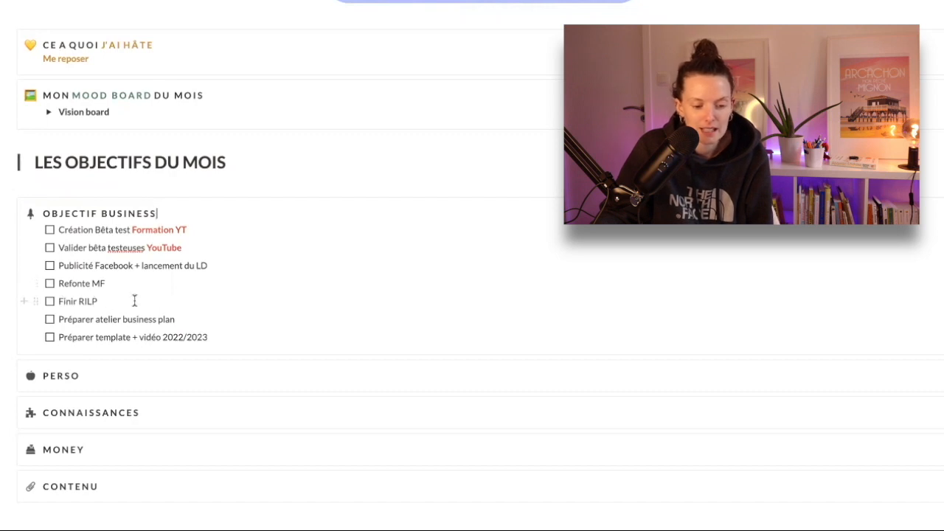
pyautogui.scroll(-1, 134, 300)
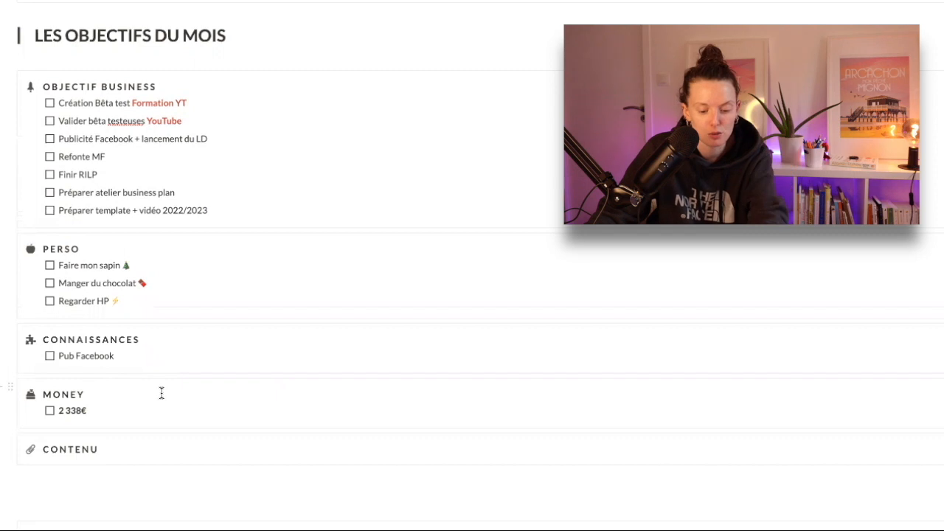
pyautogui.scroll(-1, 162, 393)
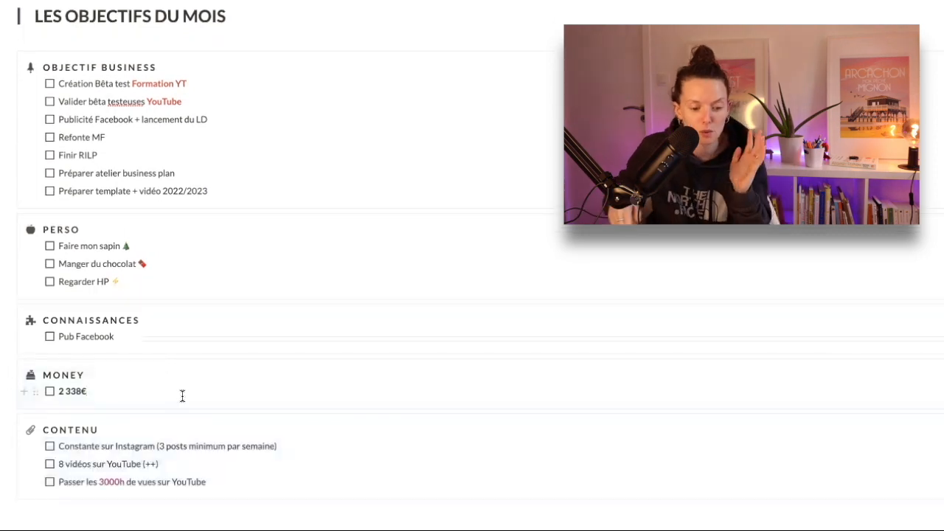